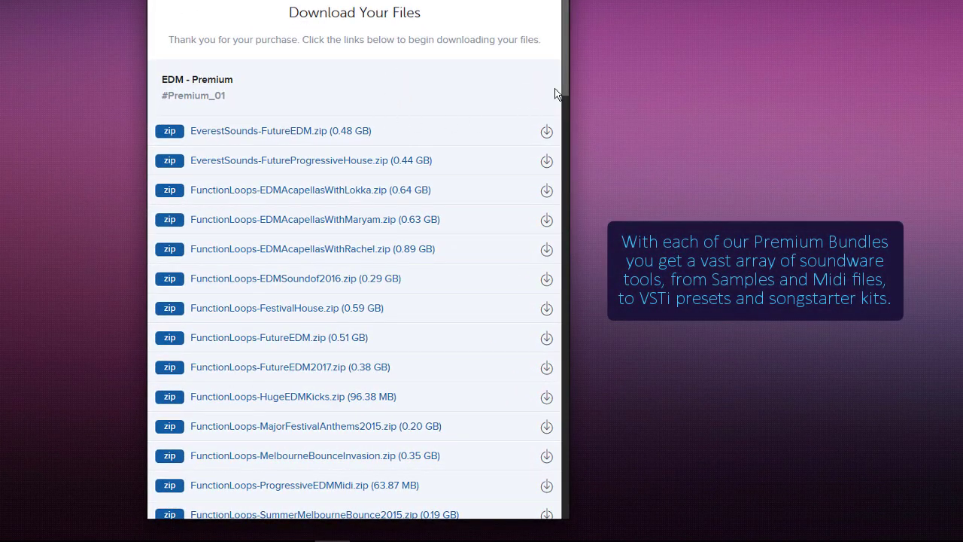
{"action": "left_click_drag", "start_coordinate": [564, 71], "coordinate": [609, 42]}
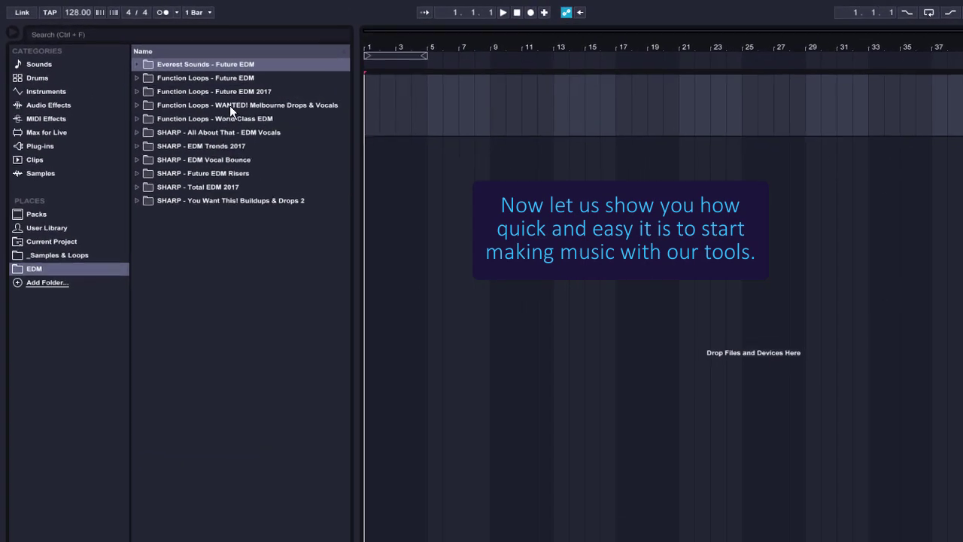
Open FL_Kit_01_BPM_128_D# in the SHARP - EDM Trends 2017 pack and place ES_Chords_01_Wet.wav at bar 1 of the first track.
{"action": "left_click", "coordinate": [140, 148]}
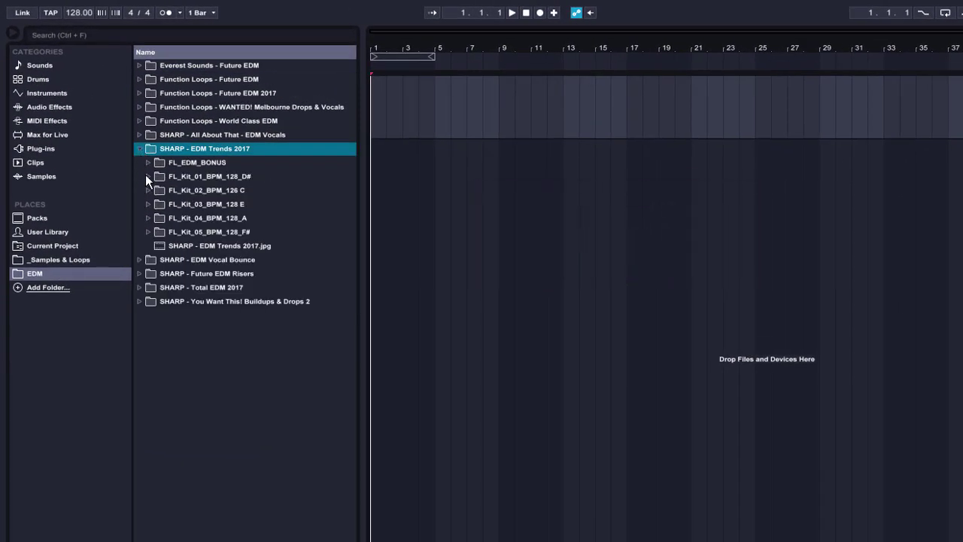
{"action": "left_click", "coordinate": [148, 176]}
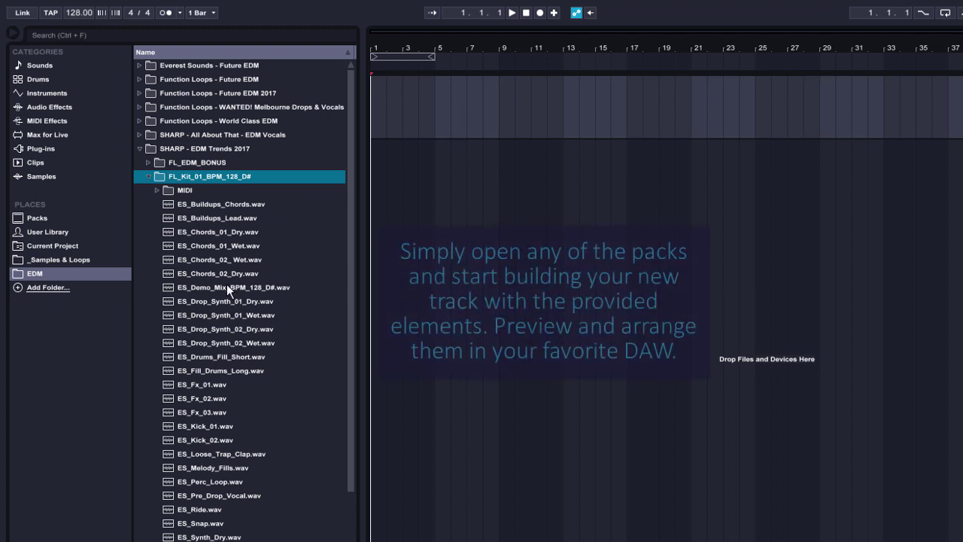
{"action": "left_click_drag", "start_coordinate": [222, 248], "coordinate": [376, 120]}
{"action": "double_click", "coordinate": [456, 83]}
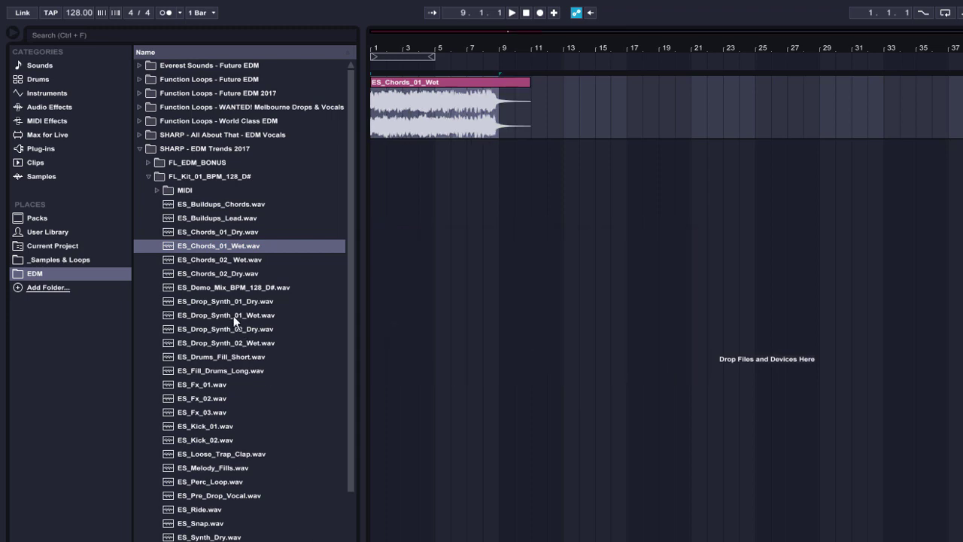
Add ES_Chords_02_ Wet.wav at bar 9 on a new track and correct its warping to 128 BPM.
{"action": "left_click_drag", "start_coordinate": [212, 256], "coordinate": [504, 208]}
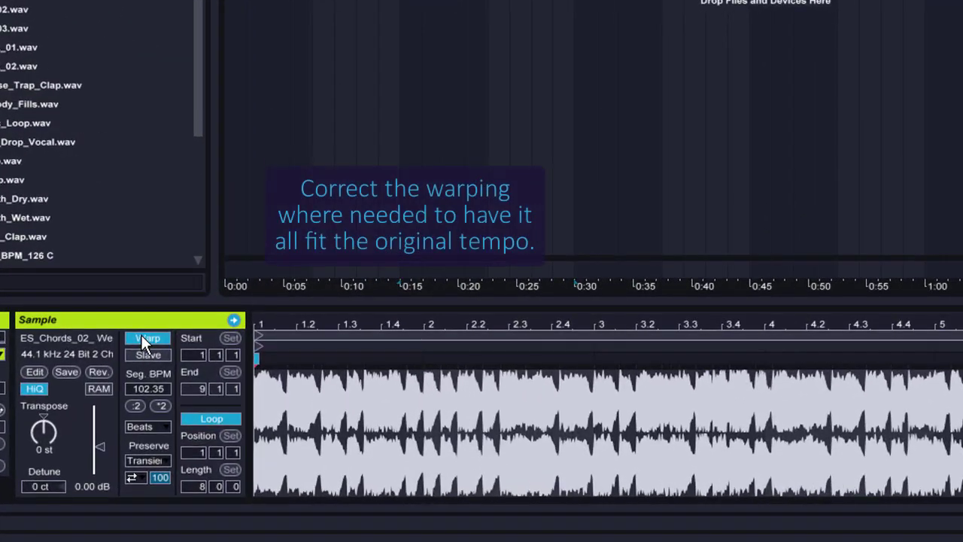
{"action": "left_click", "coordinate": [142, 338]}
{"action": "left_click", "coordinate": [147, 389]}
{"action": "type", "text": "1"}
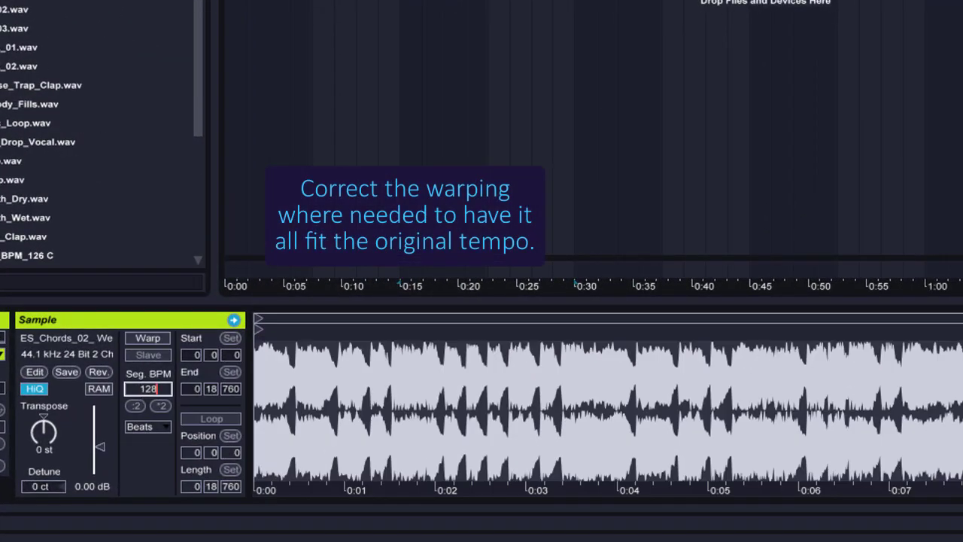
{"action": "type", "text": "28"}
{"action": "key", "text": "Return"}
{"action": "left_click", "coordinate": [147, 338]}
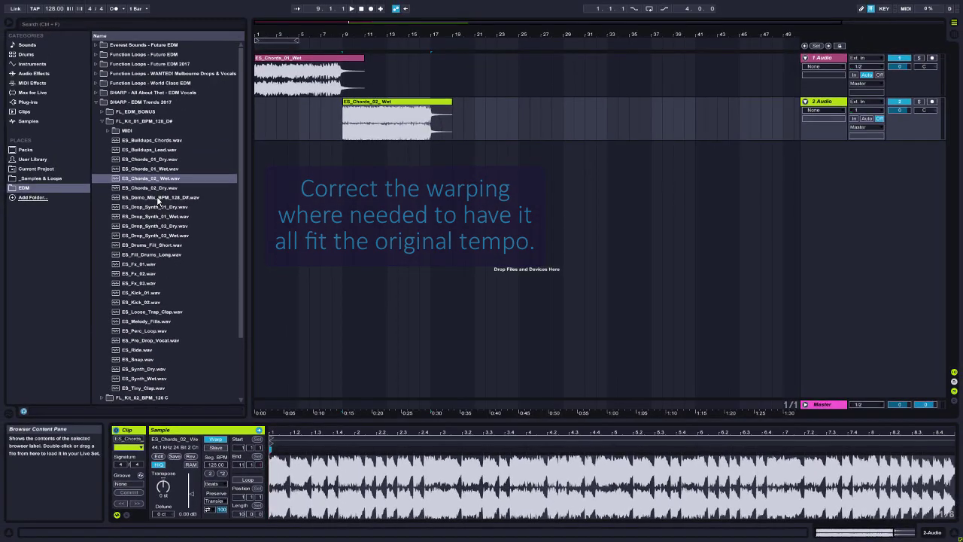
Add ES_Buildups_Chords.wav at bar 17 on a new track and set its segment tempo to 128 BPM.
{"action": "left_click_drag", "start_coordinate": [160, 143], "coordinate": [435, 147]}
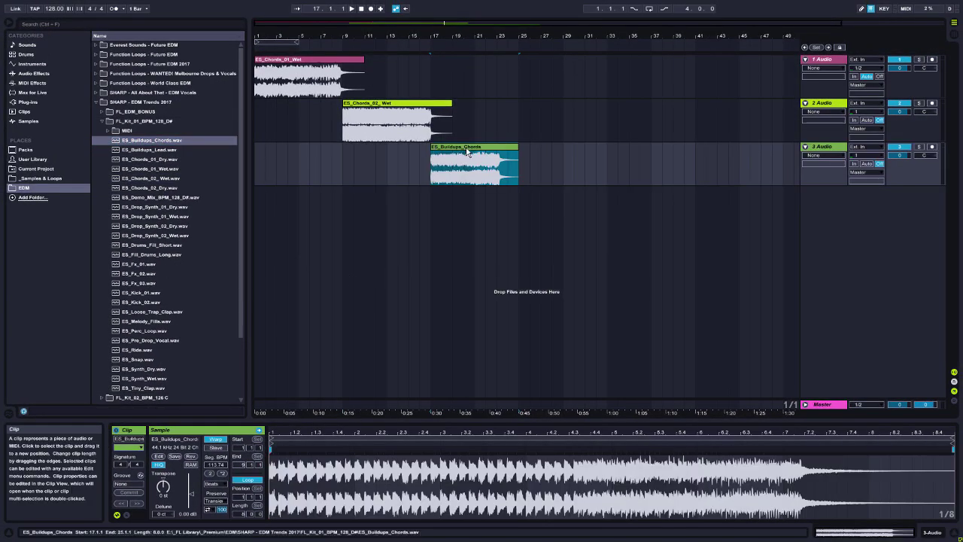
{"action": "left_click", "coordinate": [216, 438]}
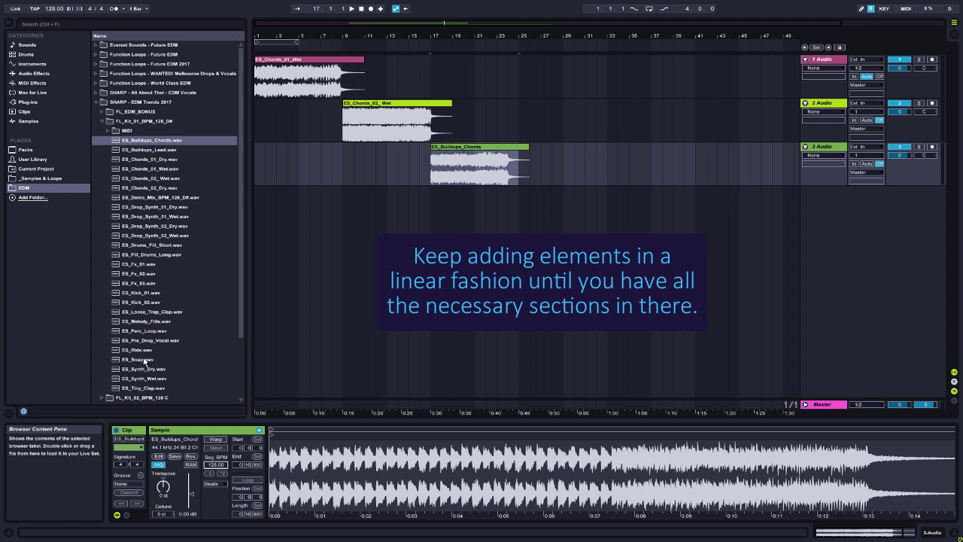
Add ES_Snap.wav at bar 1 on a new track and correct its warping to 128 BPM.
{"action": "left_click_drag", "start_coordinate": [145, 361], "coordinate": [255, 254]}
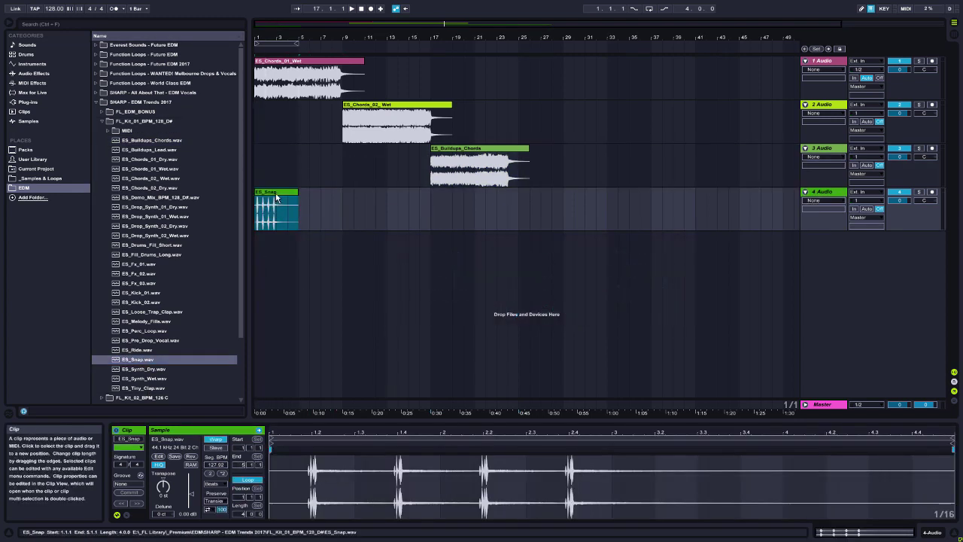
{"action": "left_click", "coordinate": [216, 438]}
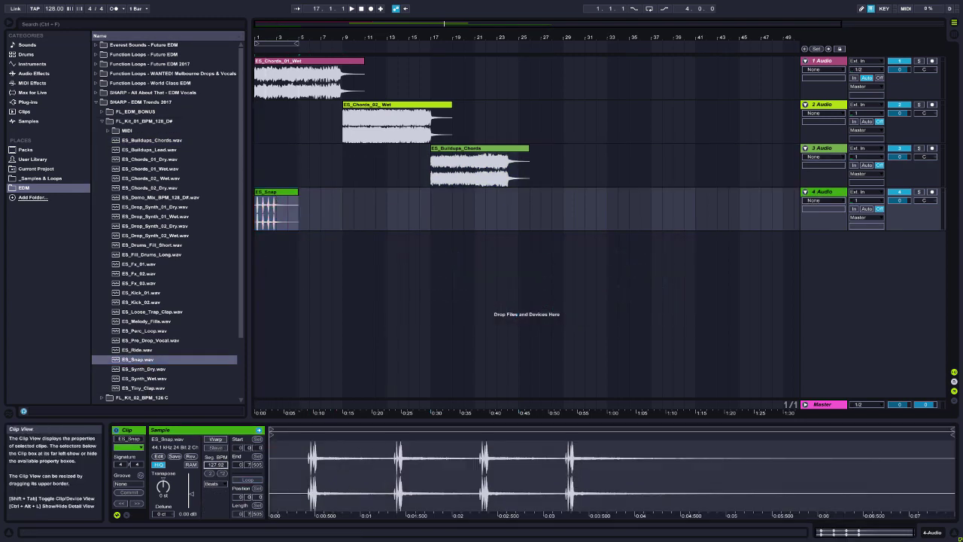
{"action": "left_click", "coordinate": [218, 440]}
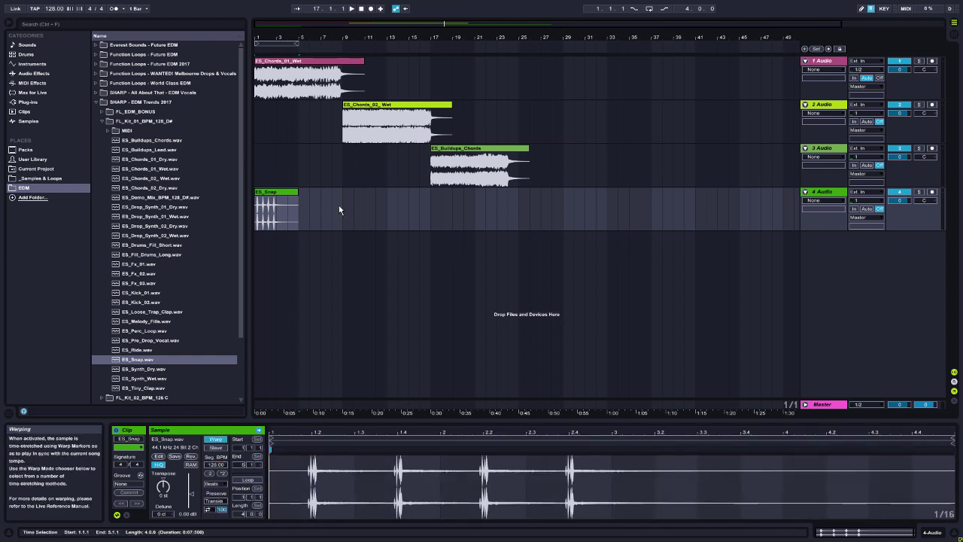
Trim the ES_Snap clip to two bars, duplicate it three times, and extend the last copy to bar 11.
{"action": "left_click_drag", "start_coordinate": [298, 194], "coordinate": [275, 194]}
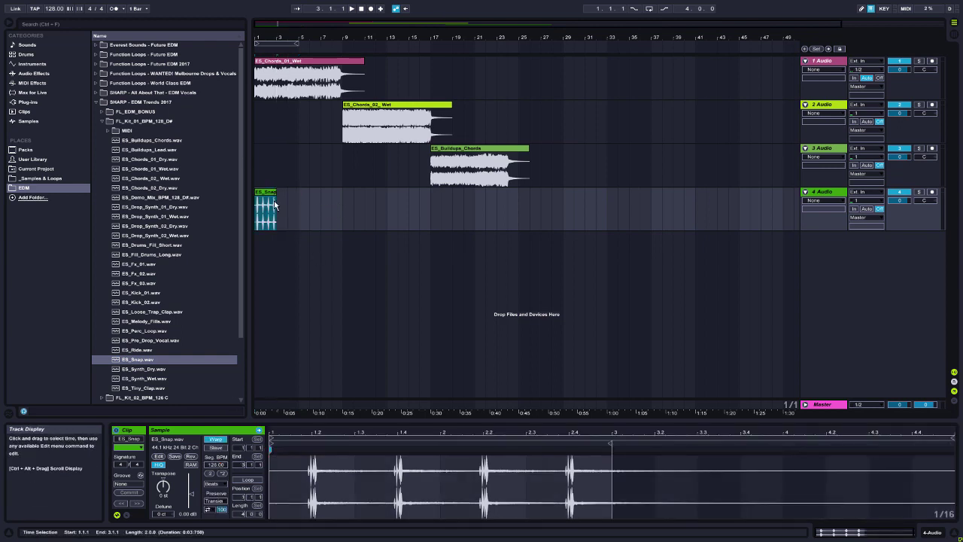
{"action": "key", "text": "ctrl+d"}
{"action": "key", "text": "ctrl+d"}
{"action": "key", "text": "ctrl+d"}
{"action": "left_click_drag", "start_coordinate": [341, 194], "coordinate": [362, 194]}
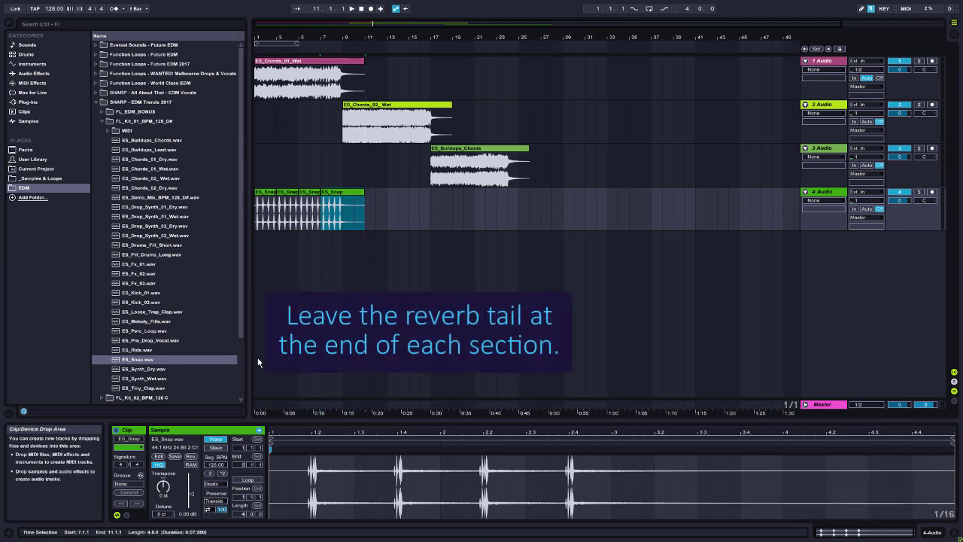
Add ES_Tiny_Clap.wav at bar 17 on a new track, warp it at 128 BPM, and duplicate it once up to bar 25.
{"action": "left_click_drag", "start_coordinate": [143, 387], "coordinate": [457, 240]}
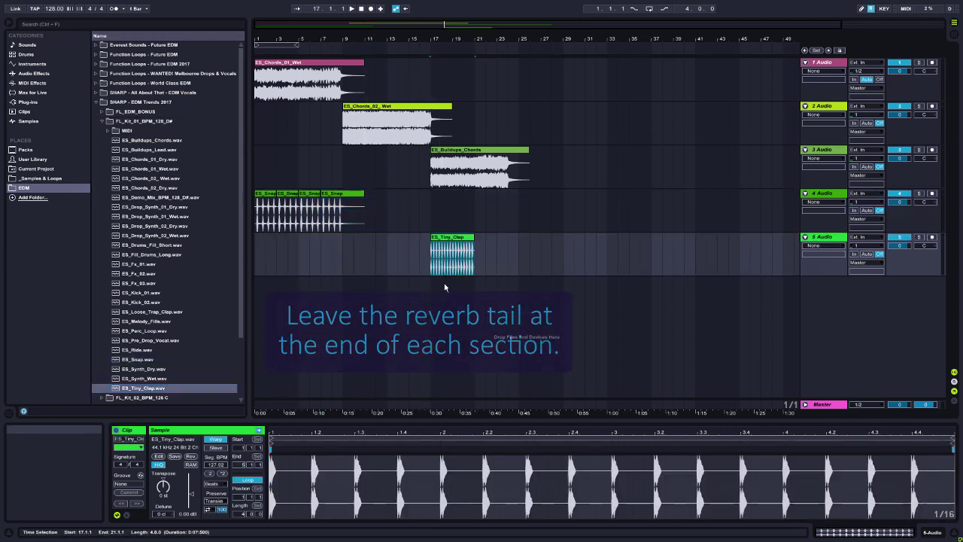
{"action": "left_click", "coordinate": [215, 439]}
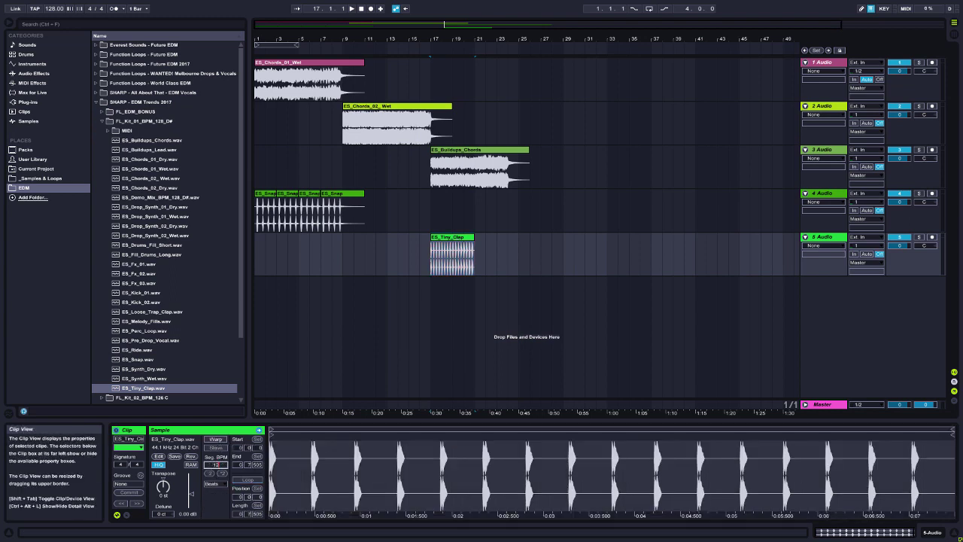
{"action": "left_click", "coordinate": [215, 439]}
{"action": "left_click", "coordinate": [469, 248]}
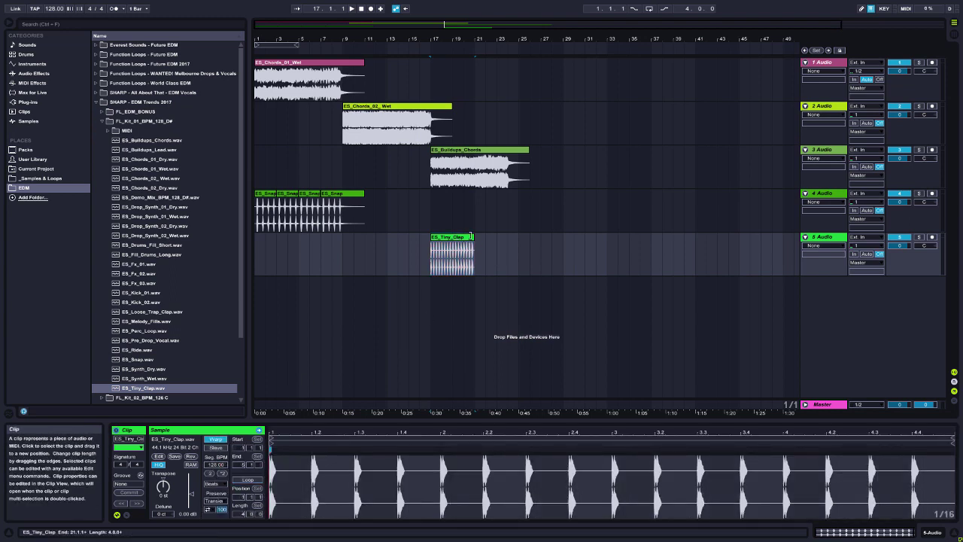
{"action": "key", "text": "ctrl+d"}
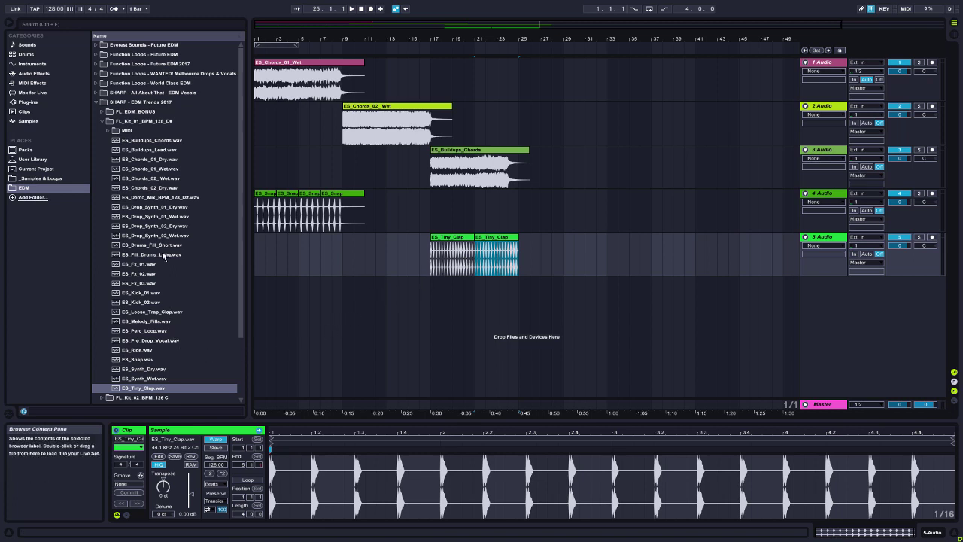
Add ES_Fill_Drums_Long.wav at bar 17 on a new track and correct its warping to 128 BPM.
{"action": "left_click_drag", "start_coordinate": [162, 254], "coordinate": [433, 295]}
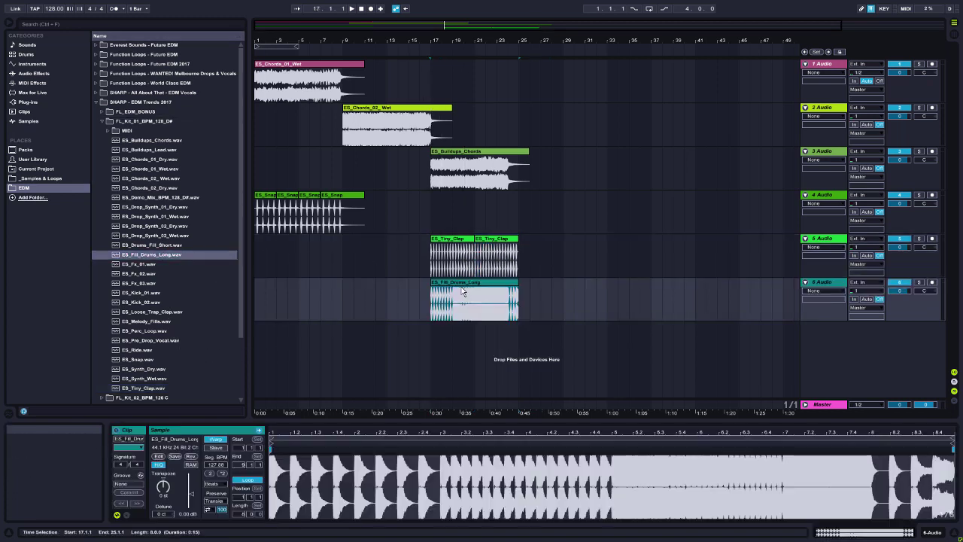
{"action": "left_click", "coordinate": [215, 438]}
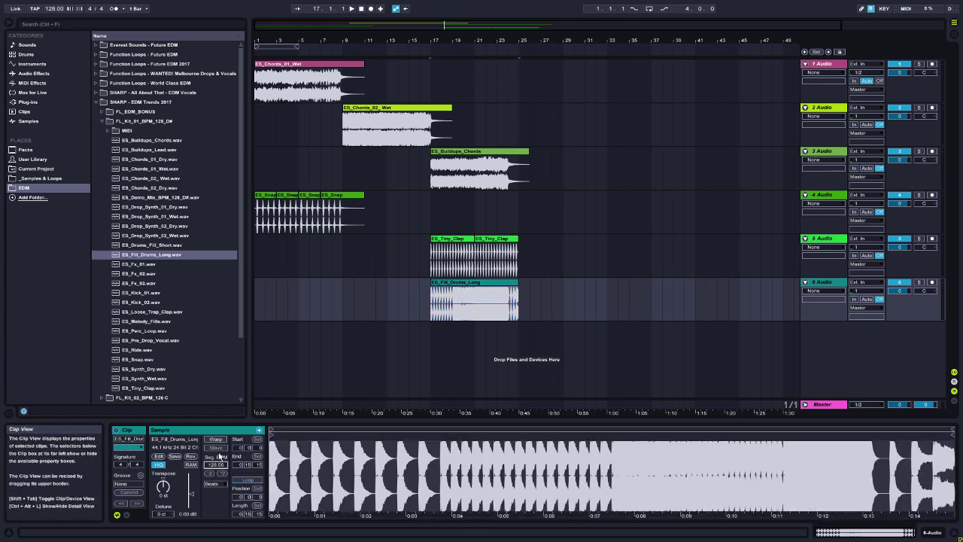
{"action": "left_click", "coordinate": [215, 439]}
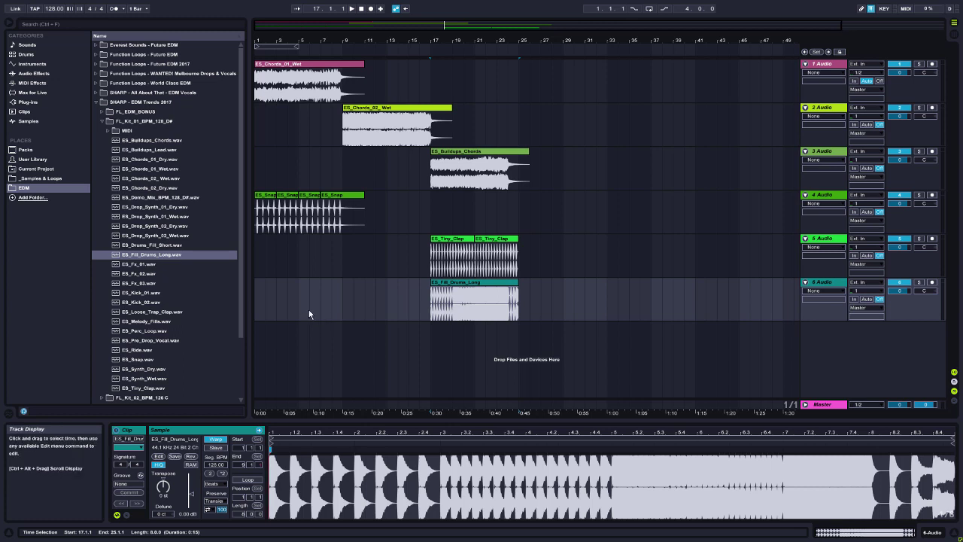
Fold the first four audio tracks and add ES_Buildups_Lead.wav at bar 17 on a new track.
{"action": "left_click", "coordinate": [805, 64]}
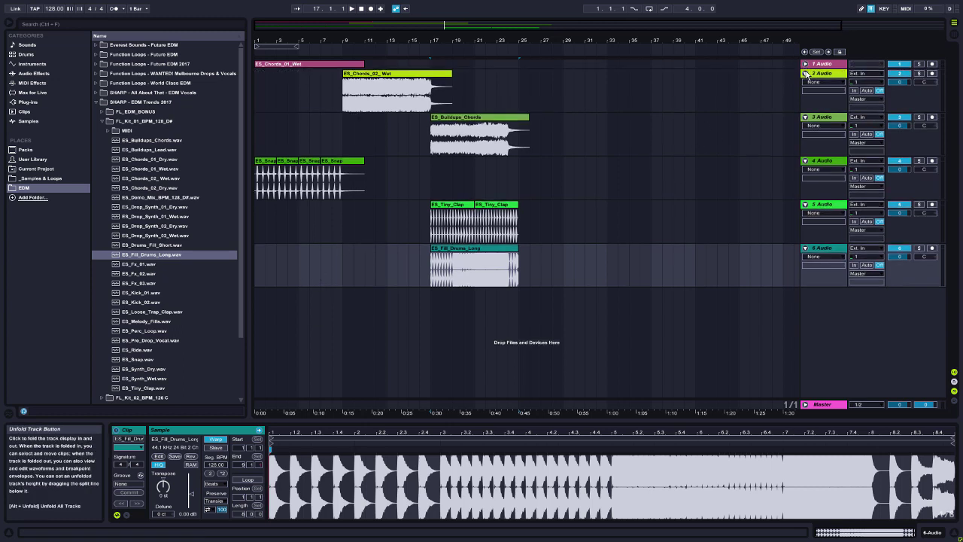
{"action": "left_click", "coordinate": [804, 73]}
{"action": "left_click", "coordinate": [805, 83]}
{"action": "left_click", "coordinate": [805, 92]}
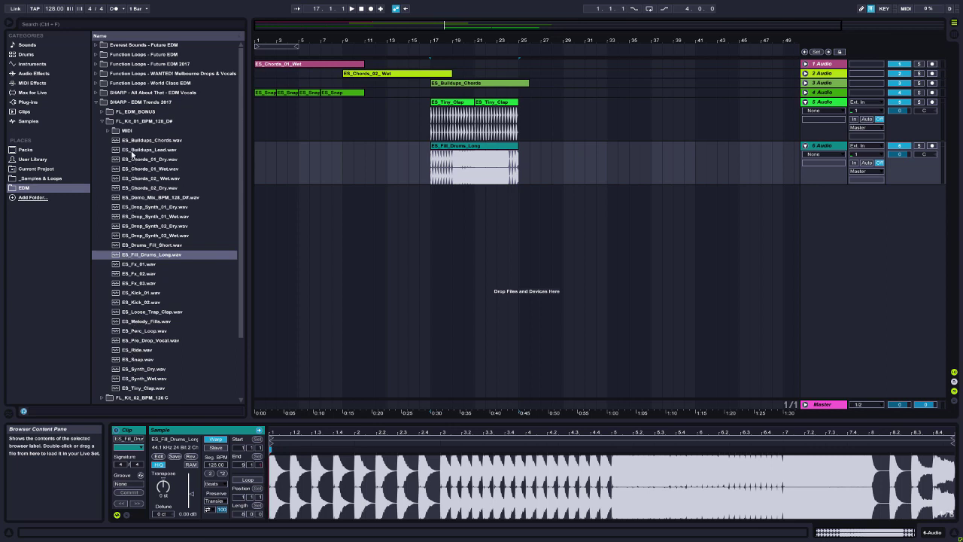
{"action": "left_click_drag", "start_coordinate": [132, 153], "coordinate": [432, 213]}
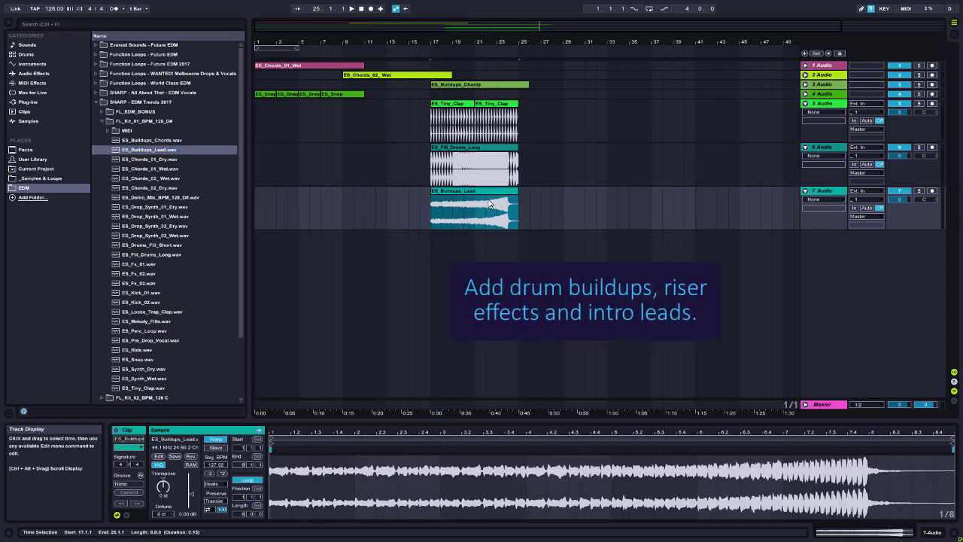
Add ES_Synth_Wet.wav at bar 1 on a new track and correct its warping to 128 BPM.
{"action": "left_click_drag", "start_coordinate": [143, 378], "coordinate": [311, 238]}
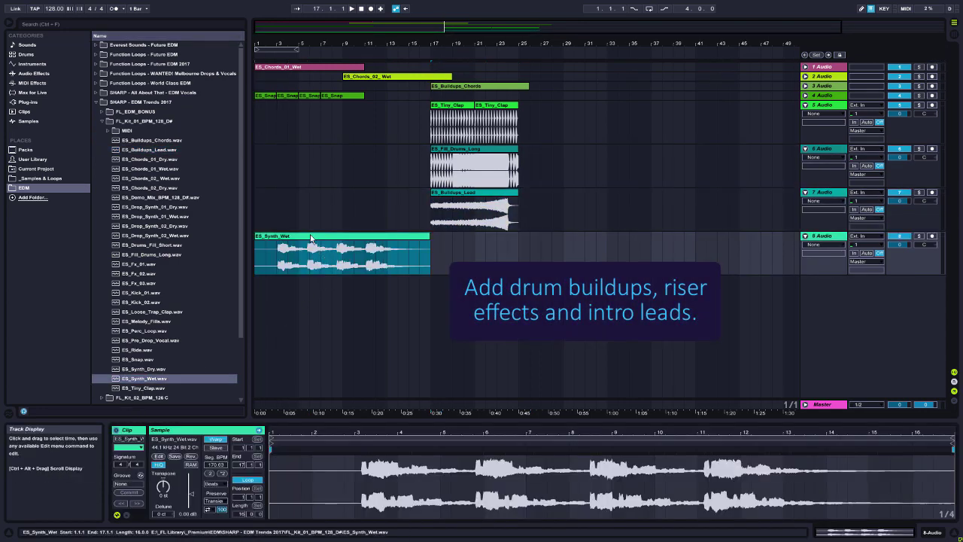
{"action": "left_click", "coordinate": [215, 439]}
{"action": "left_click", "coordinate": [213, 465]}
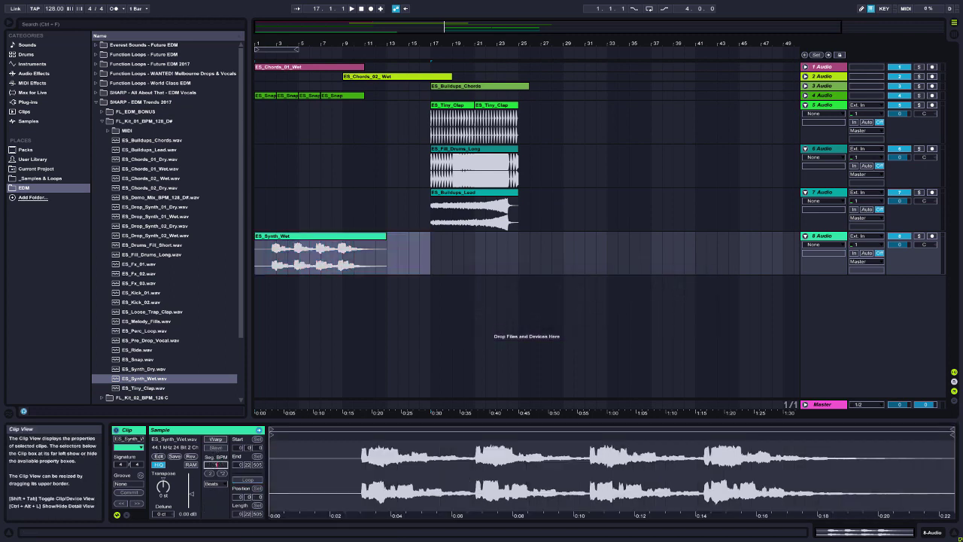
{"action": "left_click", "coordinate": [216, 439]}
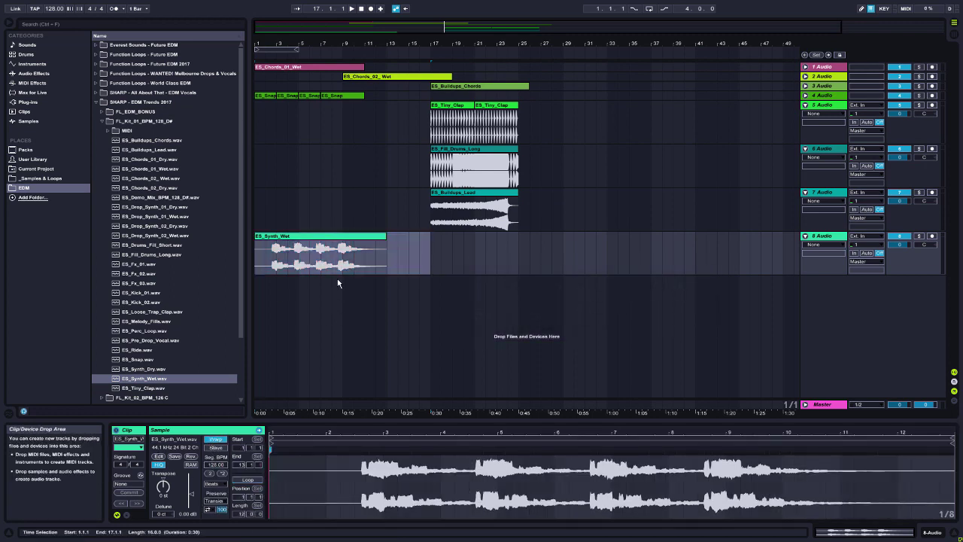
{"action": "left_click", "coordinate": [382, 239]}
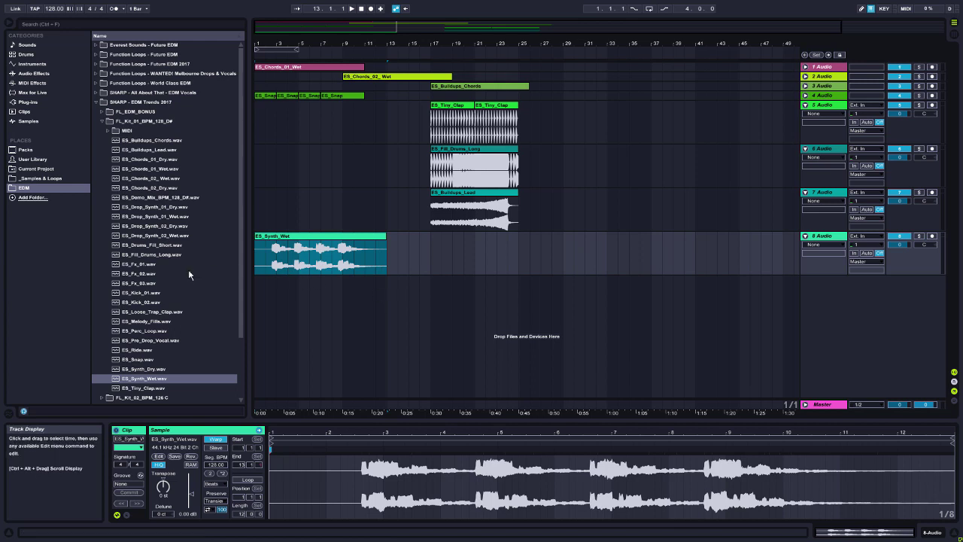
Add ES_Pre_Drop_Vocal.wav at bar 24 on a new track and correct its warping to fit the original tempo.
{"action": "left_click_drag", "start_coordinate": [145, 342], "coordinate": [511, 313]}
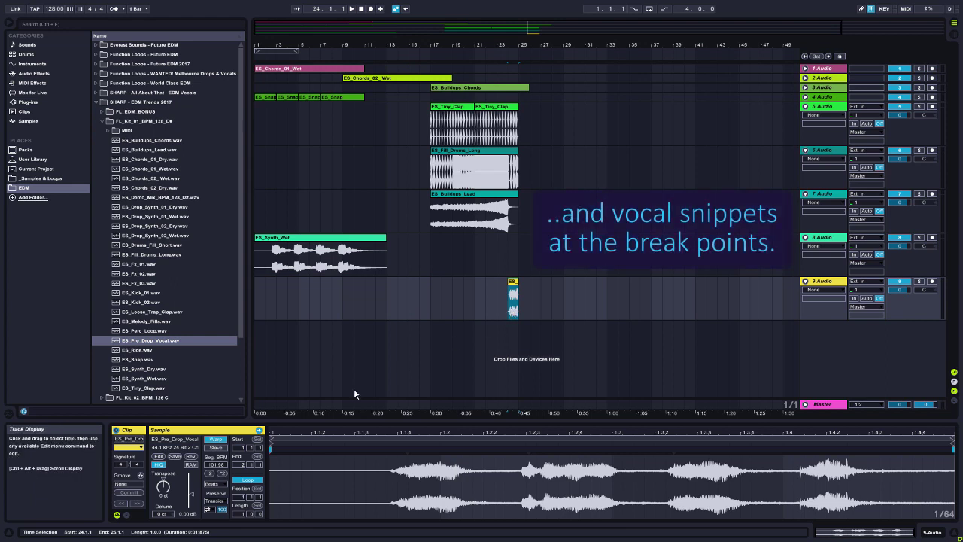
{"action": "left_click", "coordinate": [215, 439]}
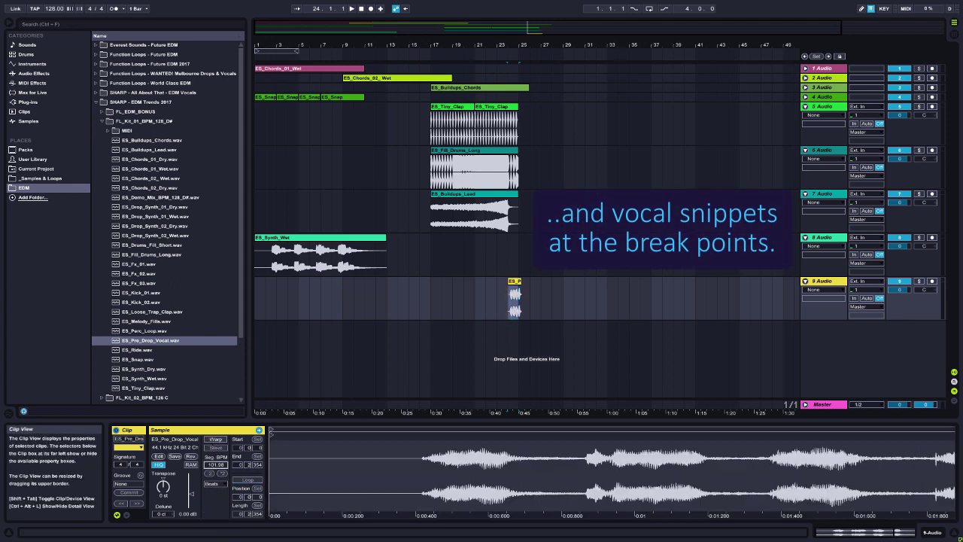
{"action": "left_click", "coordinate": [216, 440]}
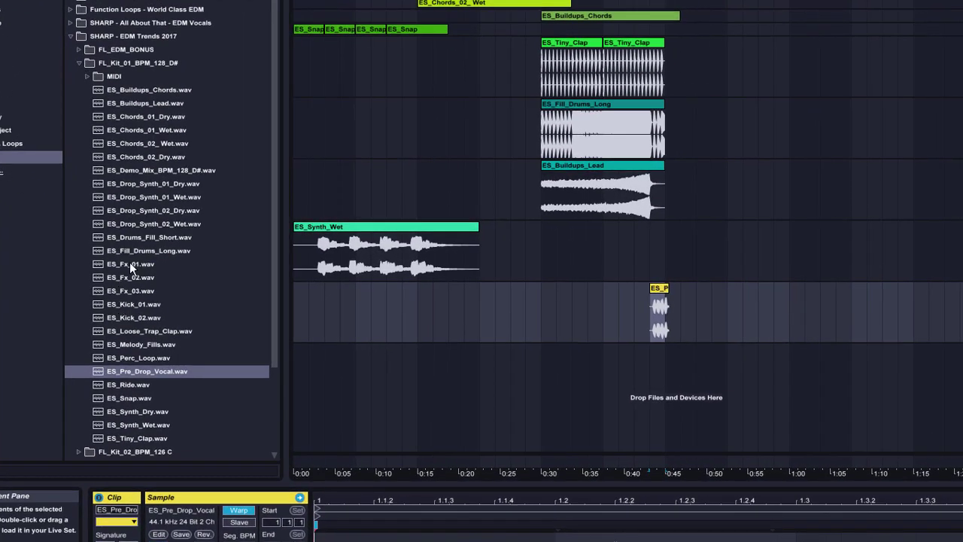
Add ES_Fx_01.wav at bar 1 on a new track and duplicate it twice to fill up to bar 25.
{"action": "left_click_drag", "start_coordinate": [130, 262], "coordinate": [339, 389]}
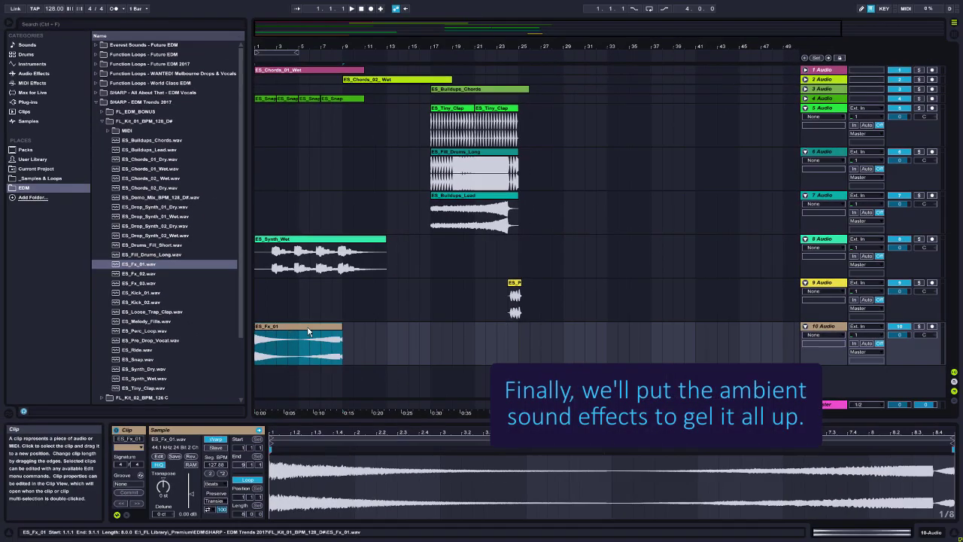
{"action": "key", "text": "ctrl+d"}
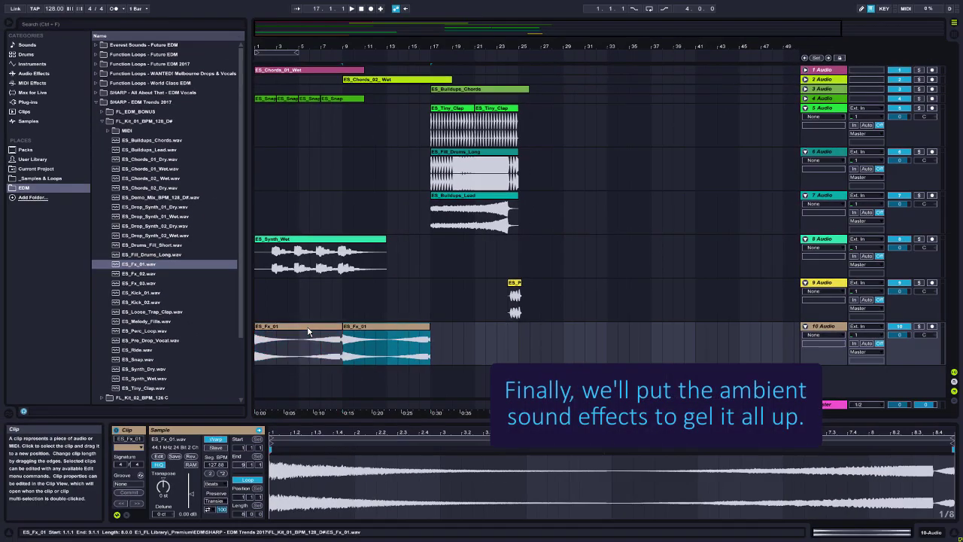
{"action": "key", "text": "ctrl+d"}
Move both ES_Tiny_Clap clips earlier to start at bar 9 and duplicate the pair to continue up to bar 25.
{"action": "left_click_drag", "start_coordinate": [519, 109], "coordinate": [337, 132]}
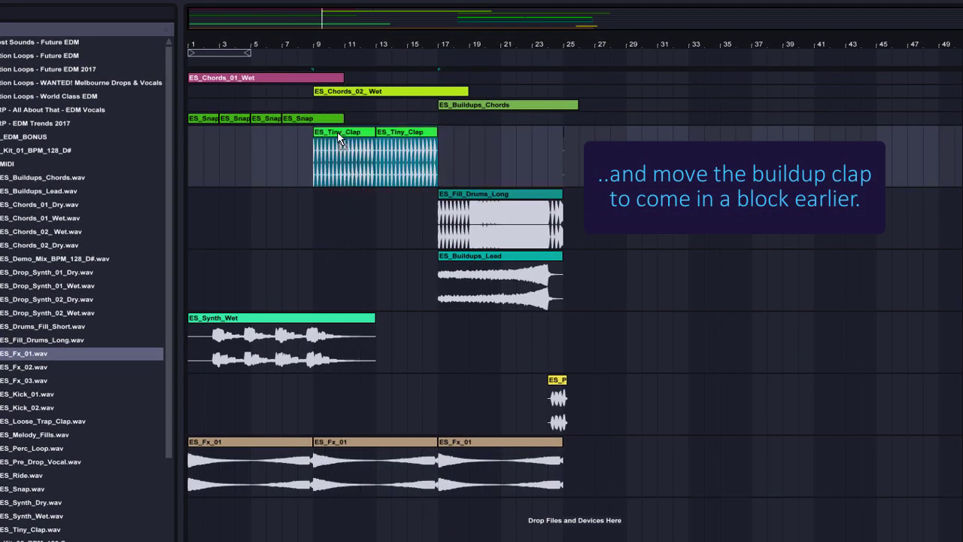
{"action": "key", "text": "ctrl+d"}
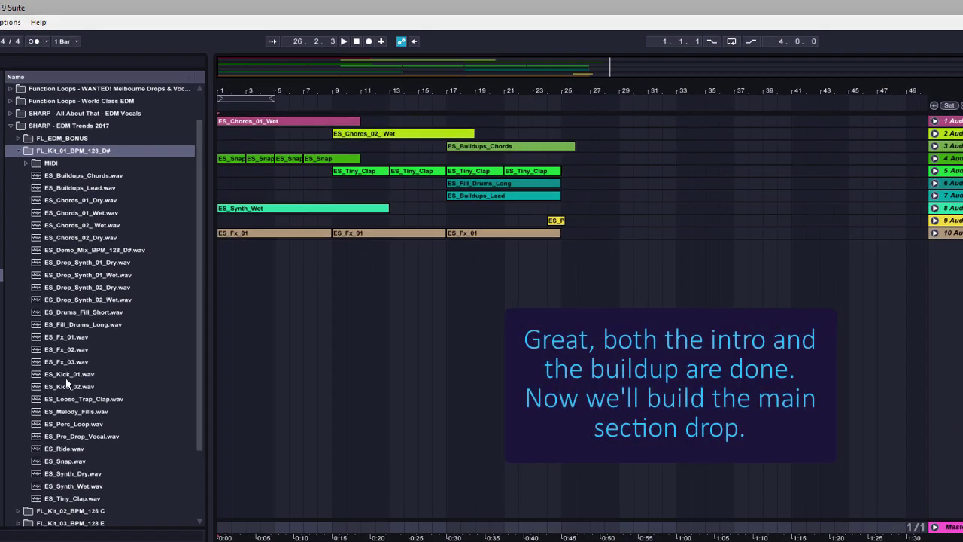
Add ES_Kick_01.wav at bar 25 on a new track and correct its warping to 128 BPM.
{"action": "left_click_drag", "start_coordinate": [65, 377], "coordinate": [563, 248]}
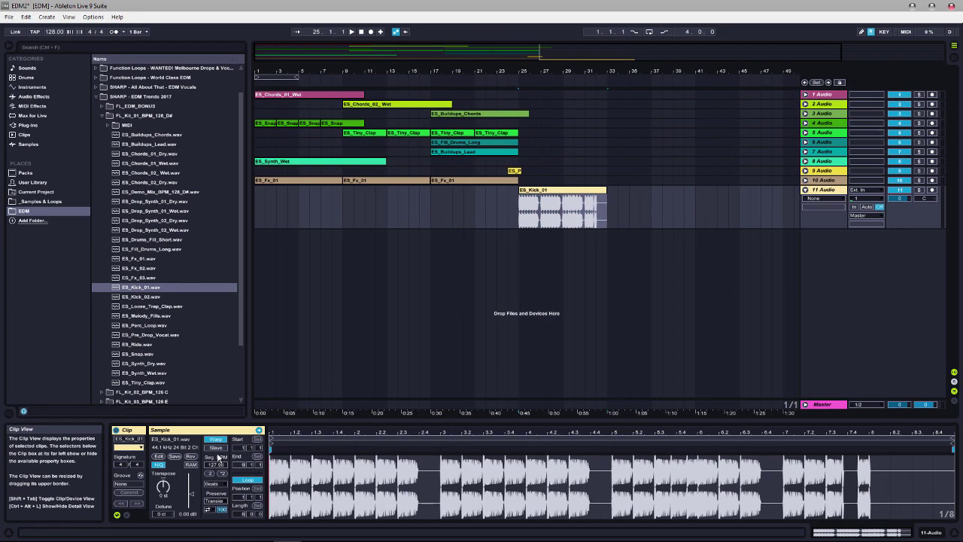
{"action": "left_click", "coordinate": [216, 438]}
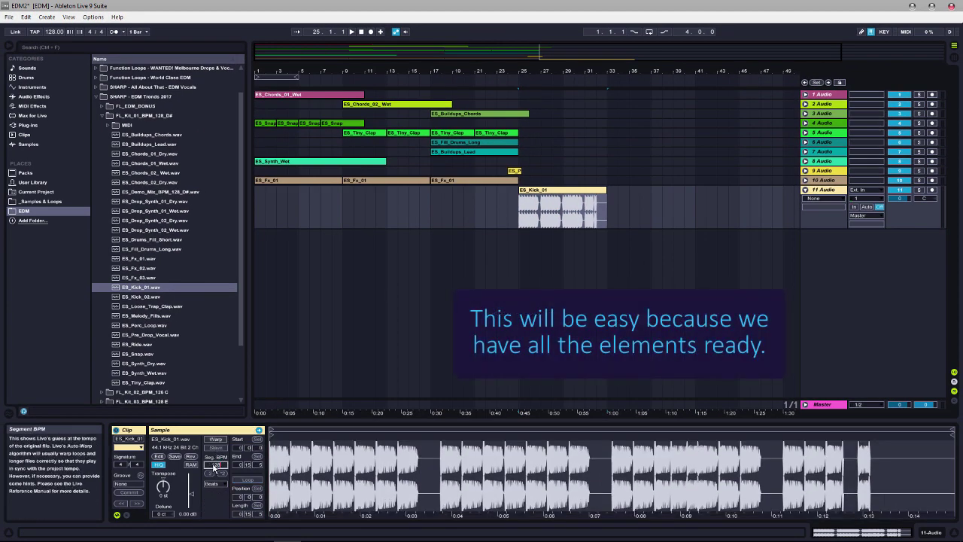
{"action": "left_click", "coordinate": [215, 439]}
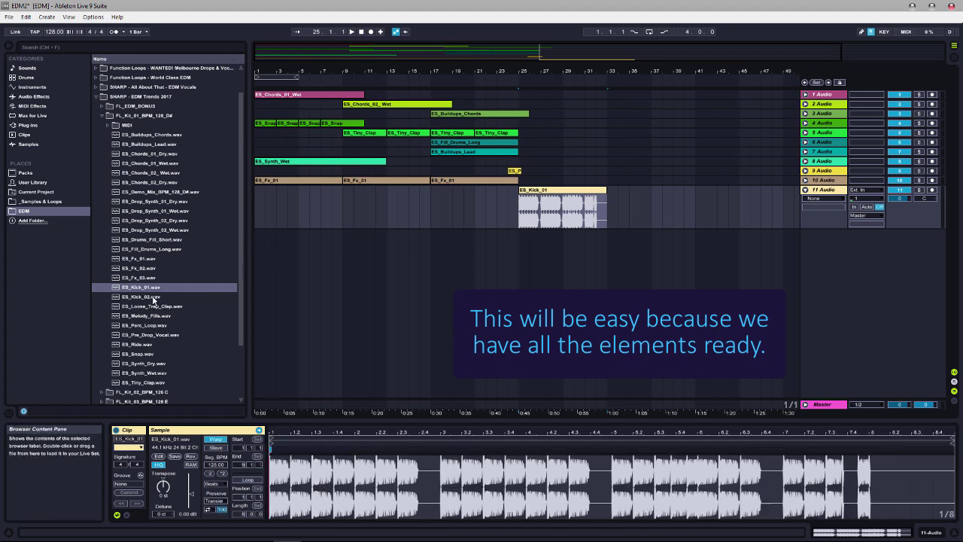
Add ES_Kick_02.wav at bar 33, right after the first kick clip, and correct its warping to 128 BPM.
{"action": "left_click_drag", "start_coordinate": [154, 297], "coordinate": [608, 218]}
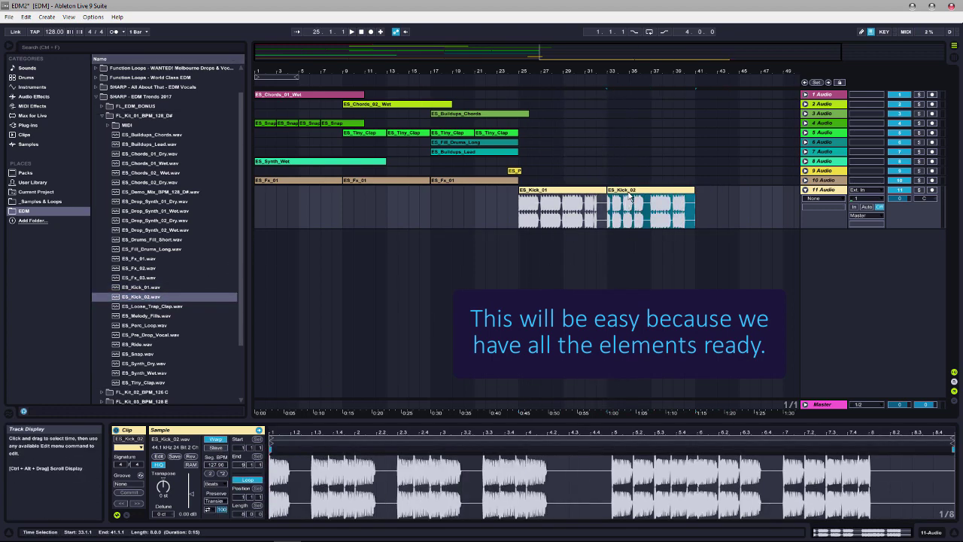
{"action": "left_click", "coordinate": [215, 439]}
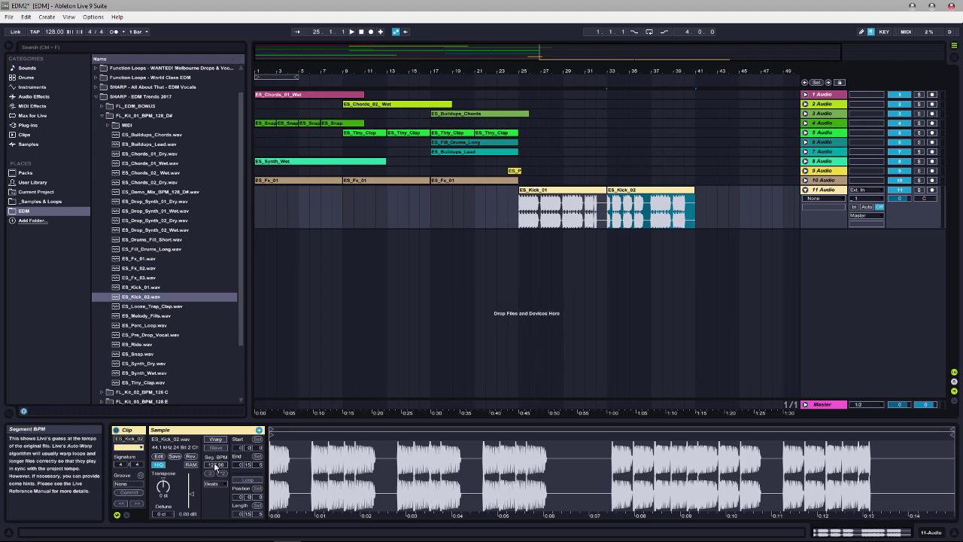
{"action": "left_click", "coordinate": [215, 465]}
{"action": "left_click", "coordinate": [215, 439]}
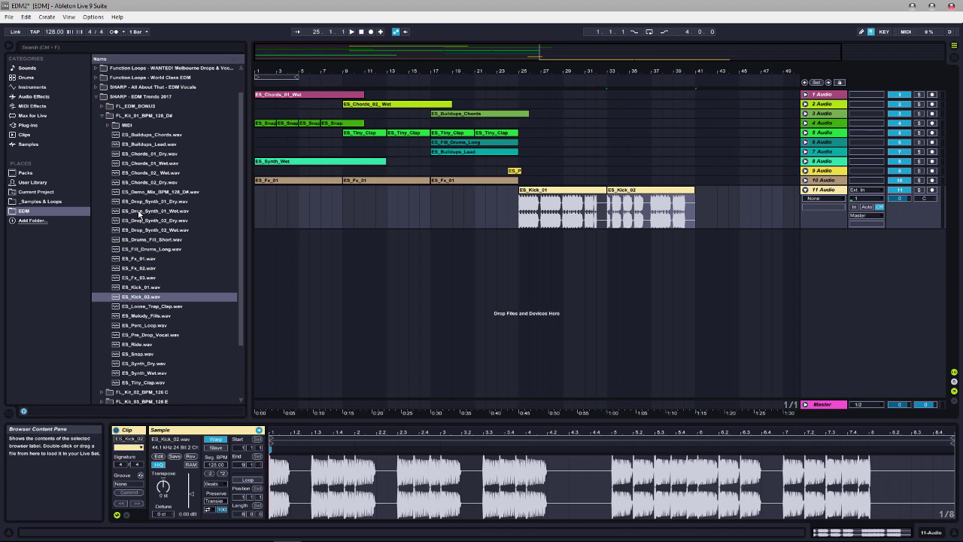
Place ES_Drop_Synth_01_Wet.wav at bar 25 on a new track, followed by ES_Drop_Synth_02_Wet.wav at bar 33 on the same track.
{"action": "left_click_drag", "start_coordinate": [139, 214], "coordinate": [518, 276]}
{"action": "left_click_drag", "start_coordinate": [518, 275], "coordinate": [518, 275]}
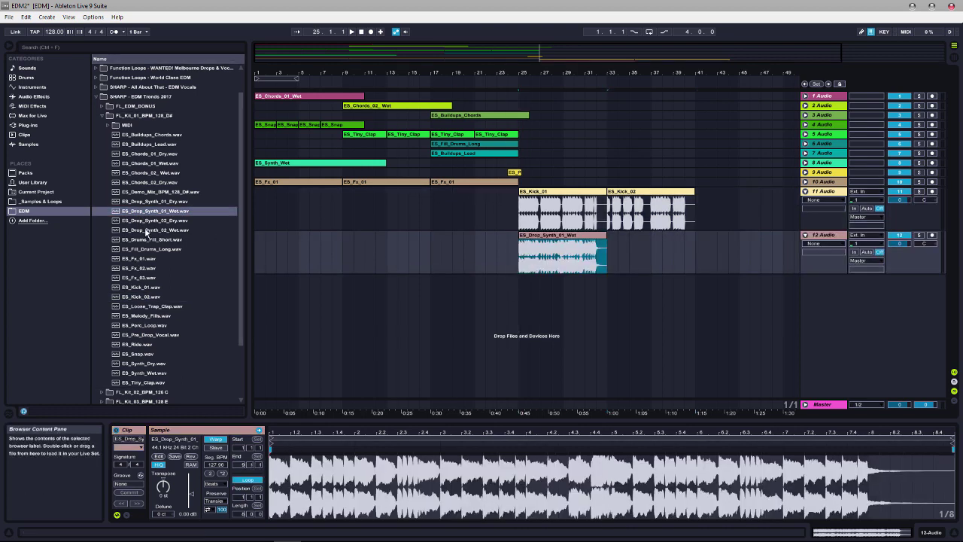
{"action": "left_click_drag", "start_coordinate": [146, 230], "coordinate": [612, 259]}
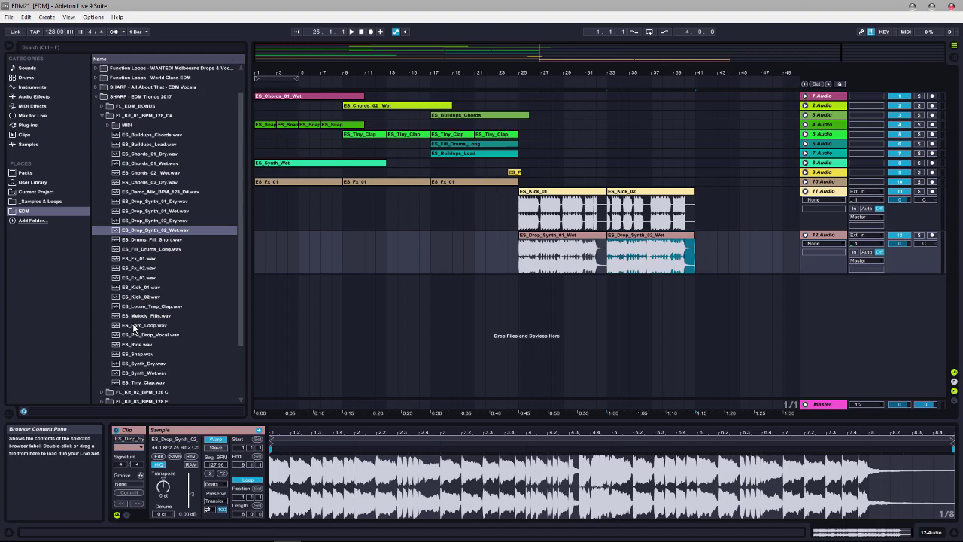
Add ES_Perc_Loop.wav at bar 29 on a new track and duplicate it twice to fill up to bar 41.
{"action": "left_click_drag", "start_coordinate": [134, 328], "coordinate": [566, 355]}
{"action": "key", "text": "ctrl+d"}
{"action": "key", "text": "ctrl+d"}
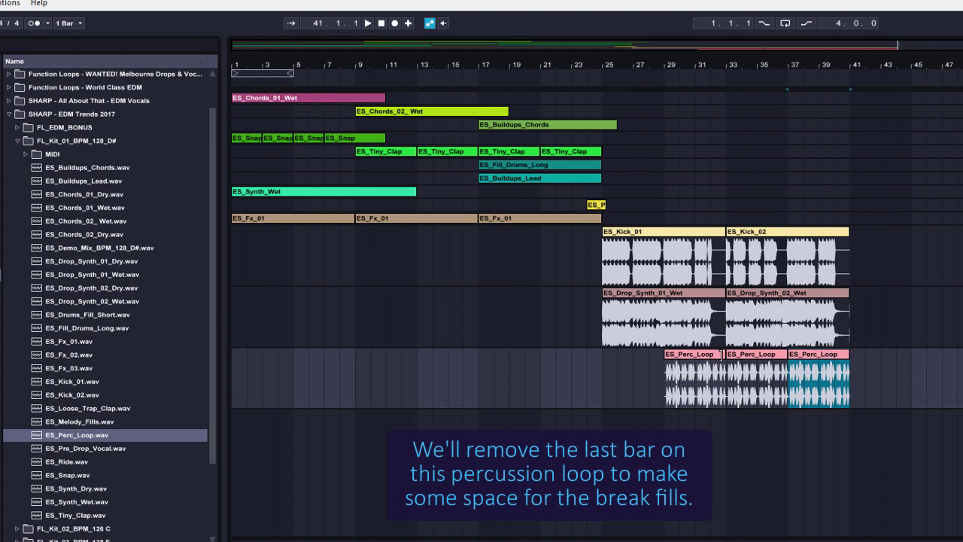
Trim the last bar off the first and third ES_Perc_Loop clips so they end at bars 32 and 40.
{"action": "left_click_drag", "start_coordinate": [721, 353], "coordinate": [710, 354]}
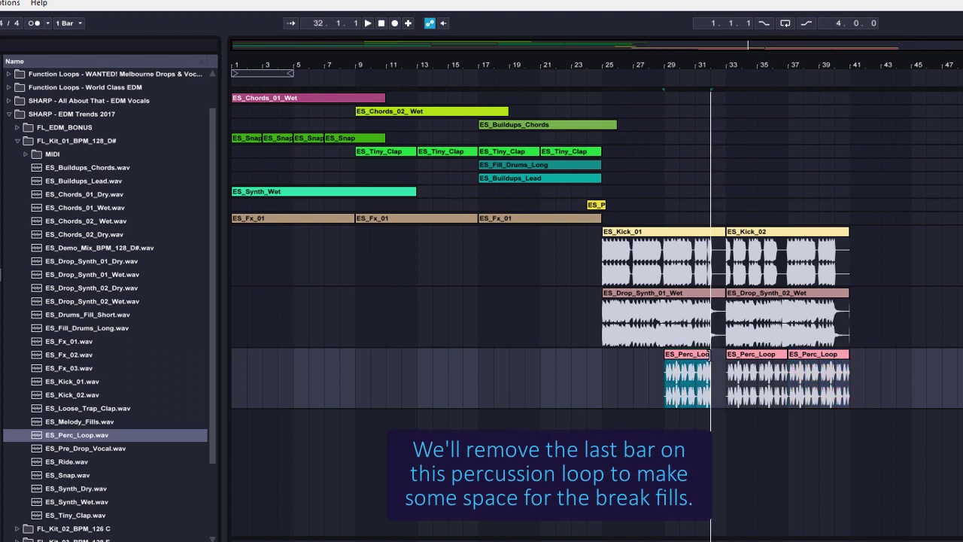
{"action": "left_click_drag", "start_coordinate": [850, 360], "coordinate": [835, 357]}
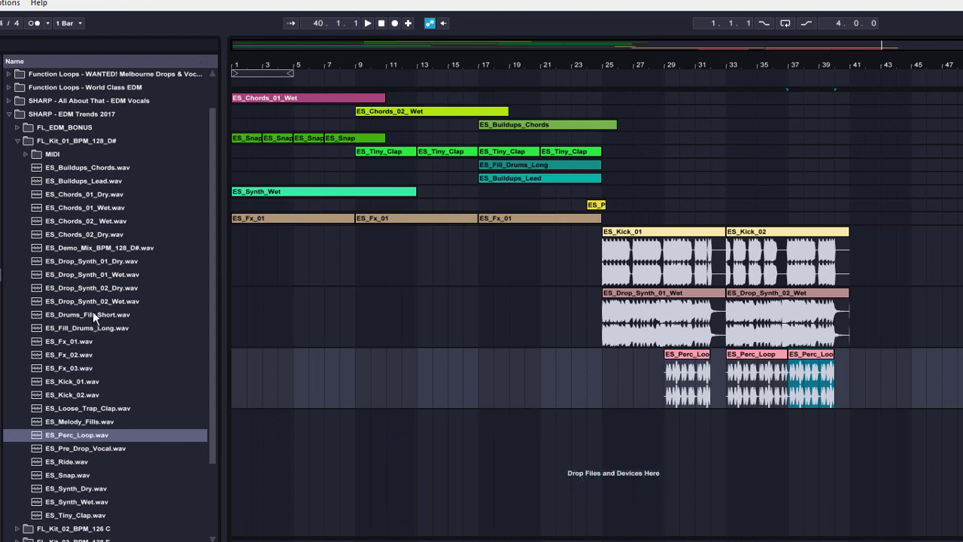
Place ES_Drums_Fill_Short.wav at bars 32 and 40 and ES_Melody_Fills.wav at bars 25 and 33, each sample on its own new track.
{"action": "left_click_drag", "start_coordinate": [92, 315], "coordinate": [716, 448]}
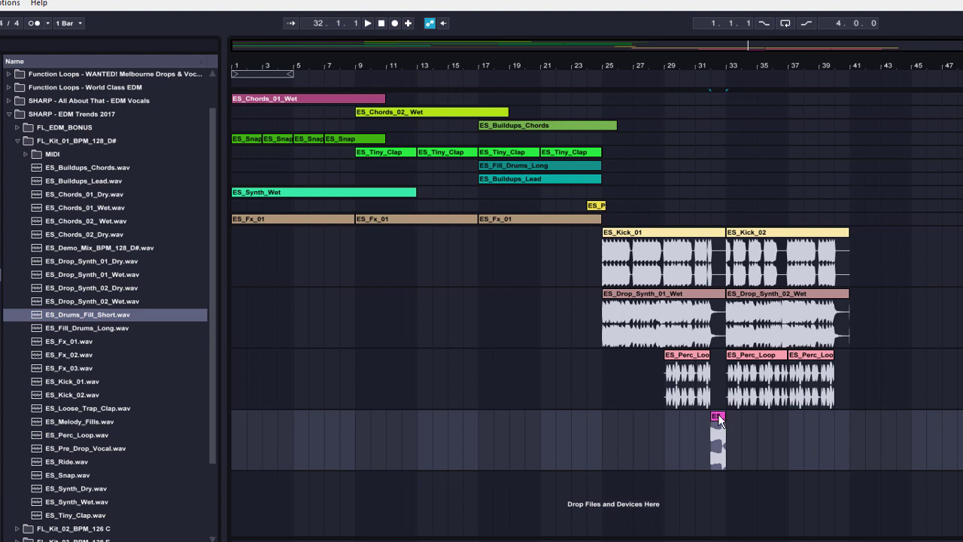
{"action": "left_click_drag", "start_coordinate": [732, 417], "coordinate": [843, 427]}
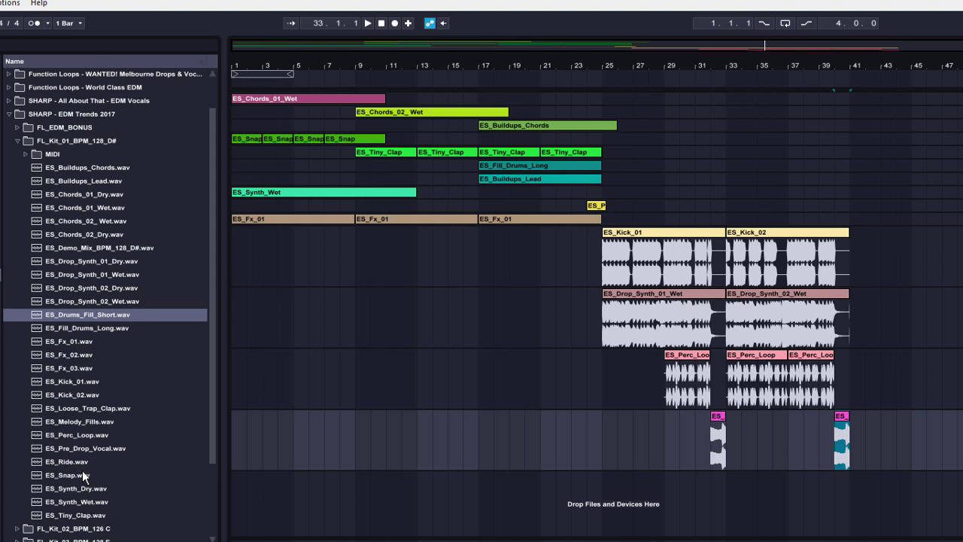
{"action": "left_click_drag", "start_coordinate": [82, 423], "coordinate": [610, 518]}
{"action": "key", "text": "ctrl+d"}
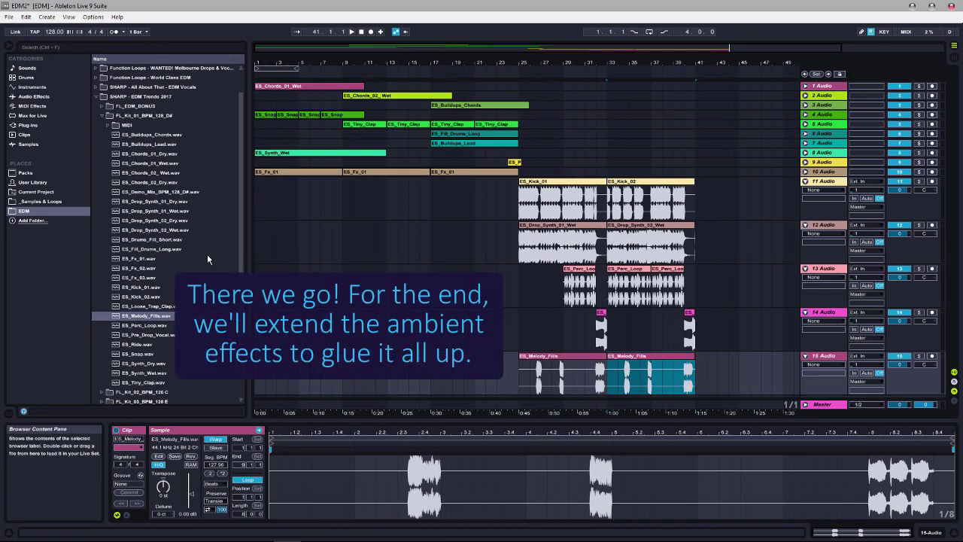
Duplicate the last ES_Fx_01 clip twice to extend the ambient effects to bar 41, and play the arrangement from the start.
{"action": "left_click", "coordinate": [499, 173]}
{"action": "key", "text": "ctrl+d"}
{"action": "key", "text": "ctrl+d"}
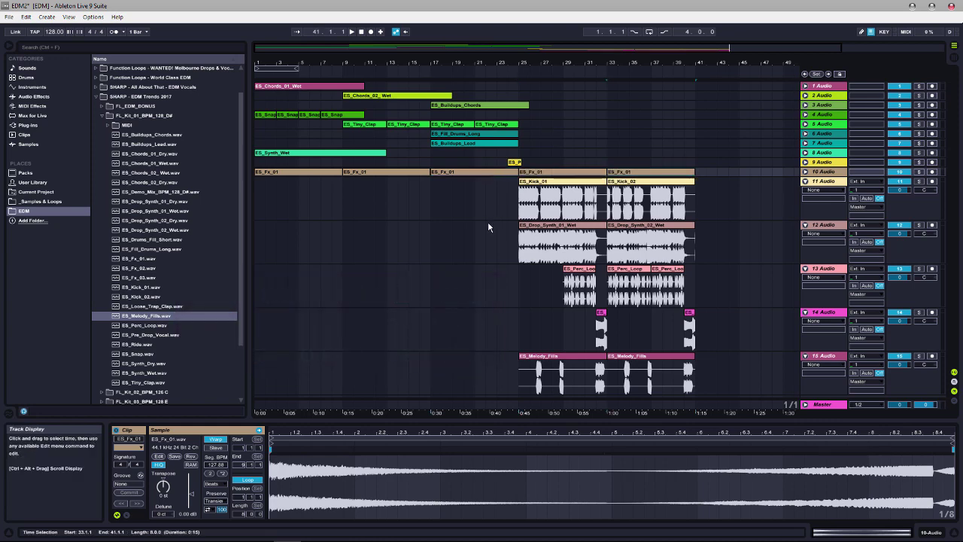
{"action": "left_click", "coordinate": [352, 31]}
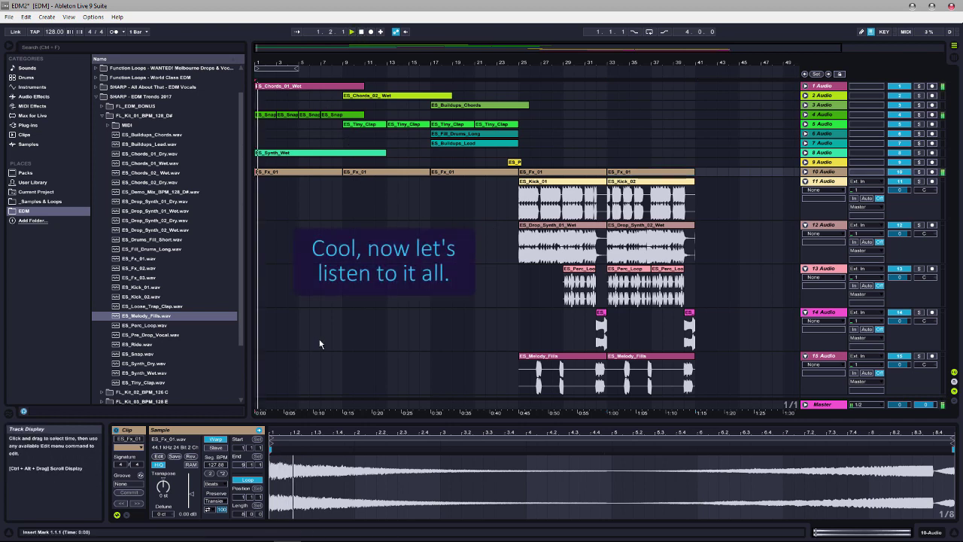